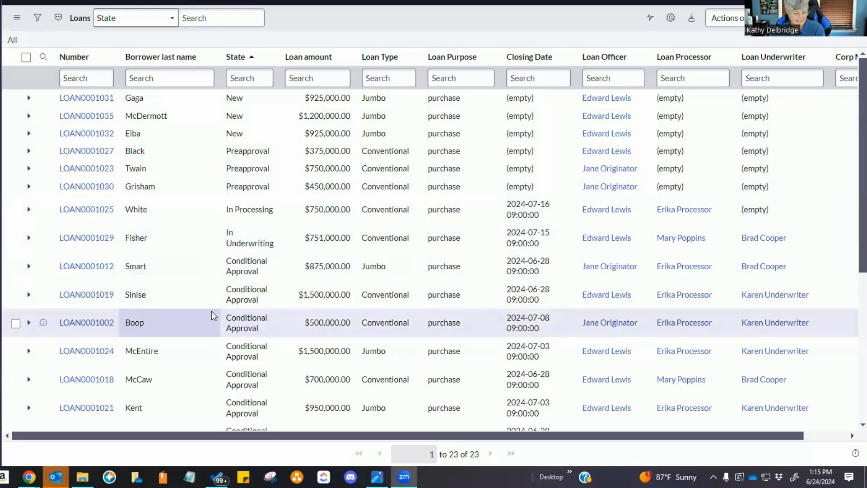
pyautogui.moveTo(508, 318)
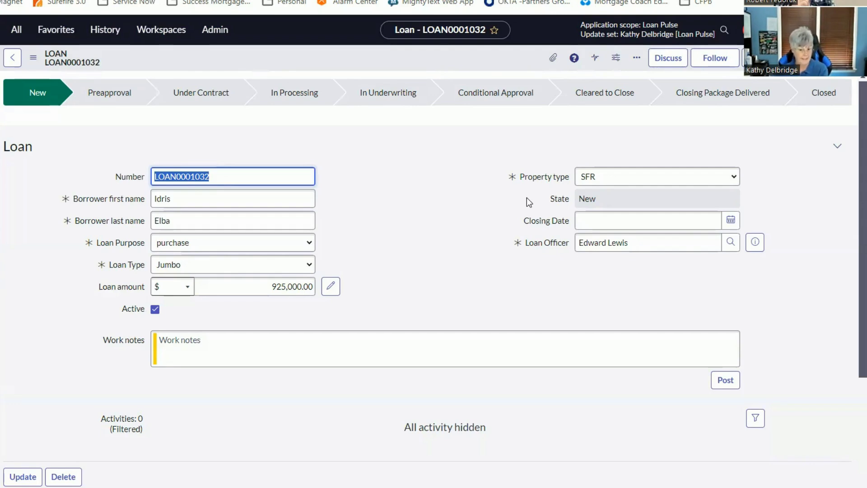
# - Scroll down the Jumbo loan form to its Loan Tasks list with the open Pull Credit task
pyautogui.scroll(-3, 514, 235)
pyautogui.scroll(-2, 818, 161)
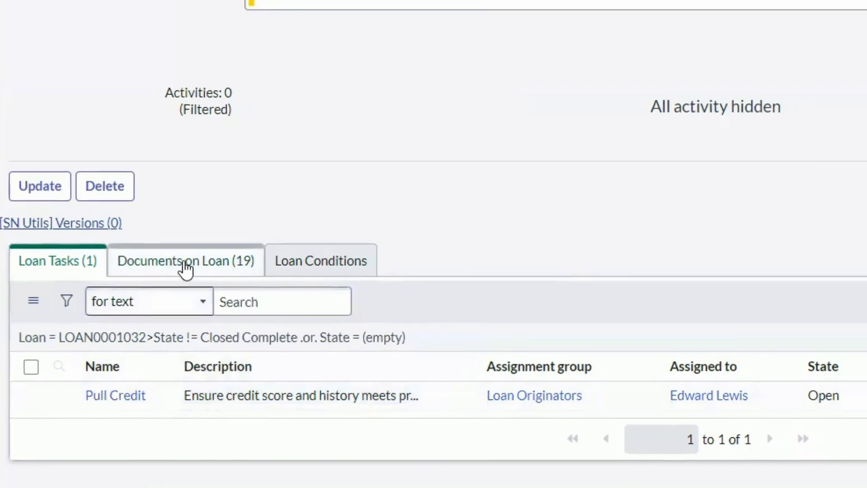
# - Show the Documents on Loan list for this loan
pyautogui.click(186, 270)
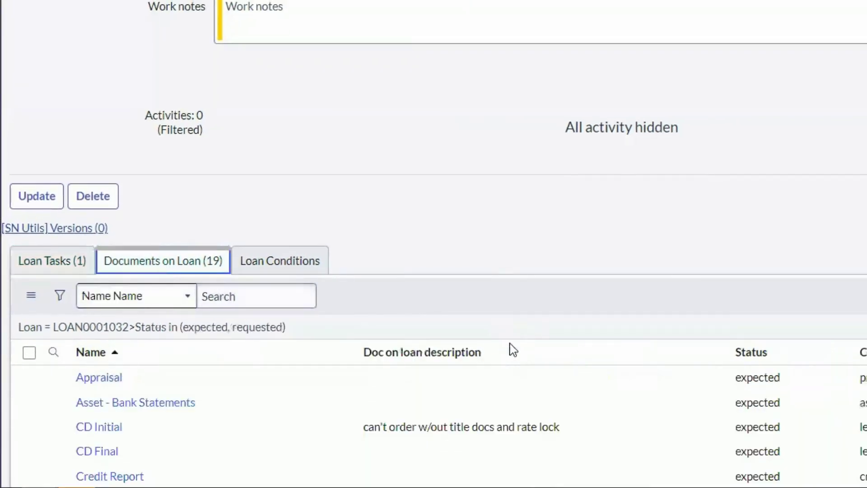
pyautogui.scroll(-2, 585, 397)
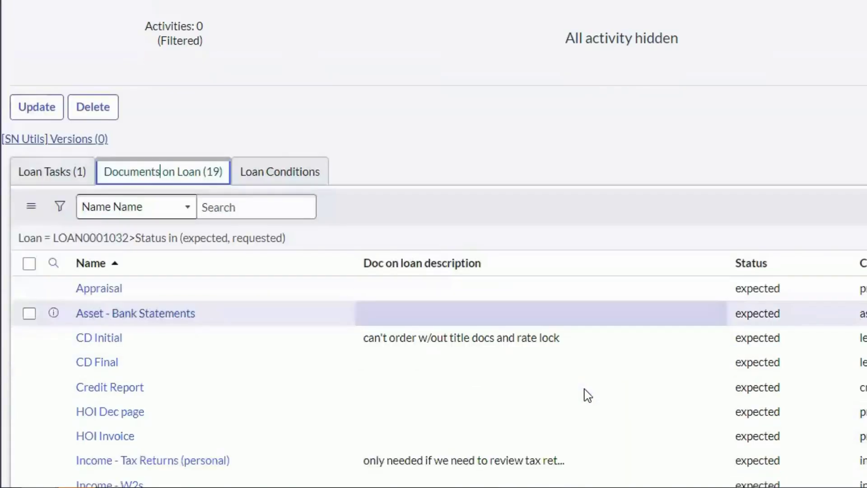
pyautogui.scroll(-4, 341, 371)
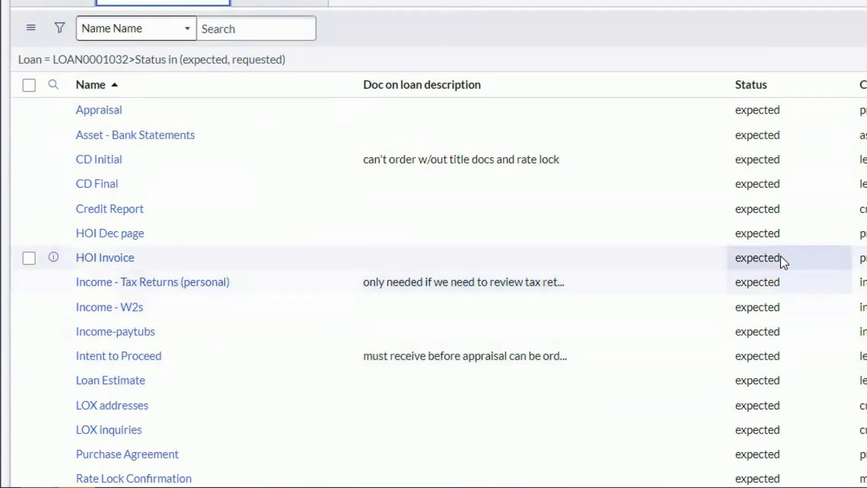
# - Check the Appraisal status choices, leave it expected, and return to the In Underwriting Loans list
pyautogui.doubleClick(792, 110)
pyautogui.click(812, 118)
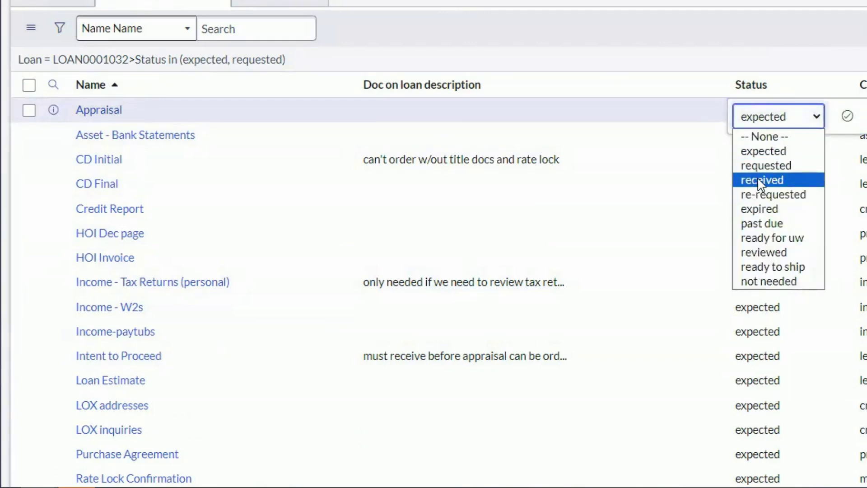
pyautogui.press('Escape')
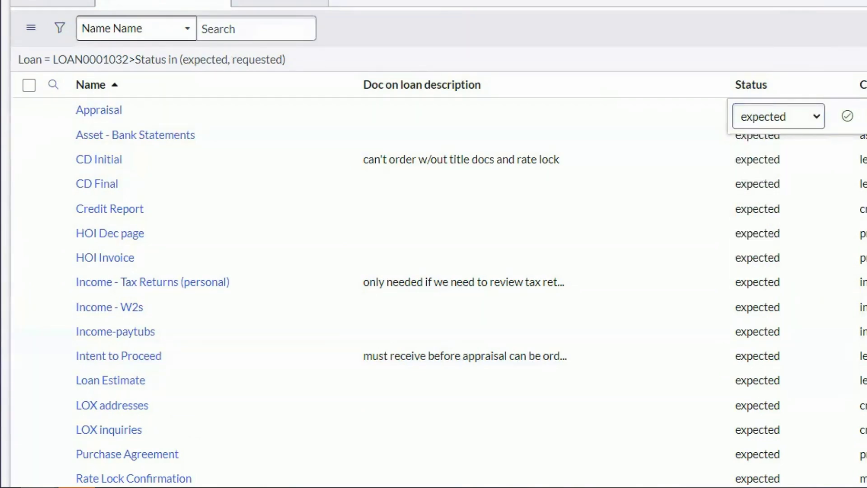
pyautogui.press('Escape')
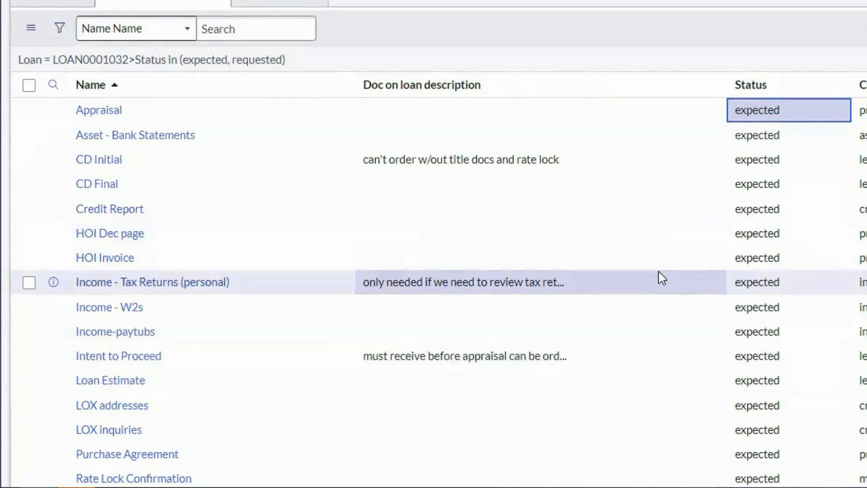
pyautogui.scroll(5, 662, 278)
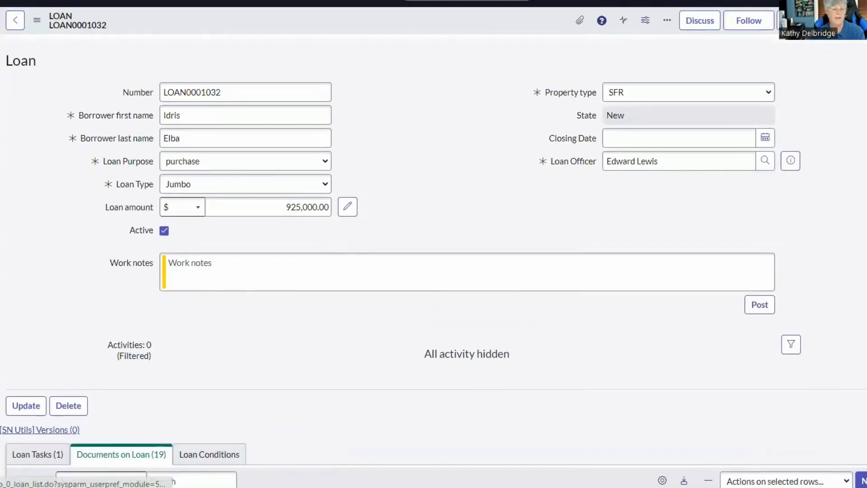
pyautogui.hotkey('alt', 'Left')
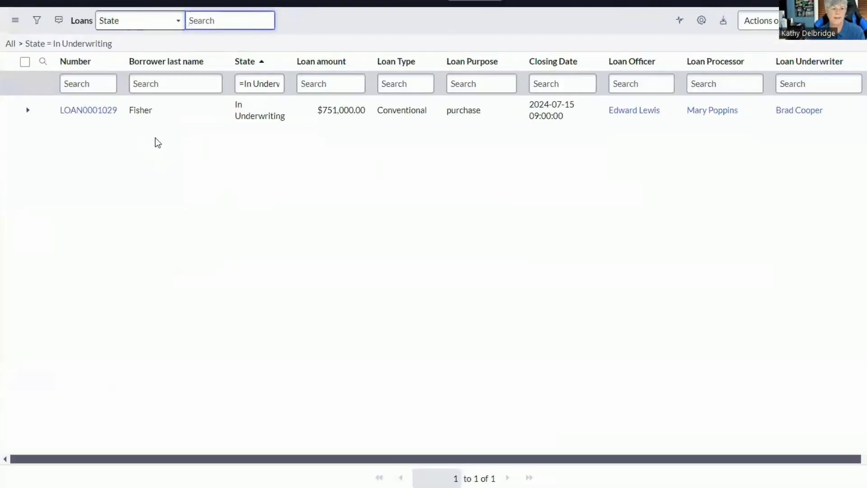
# - Open the single In Underwriting loan and review its form
pyautogui.click(93, 113)
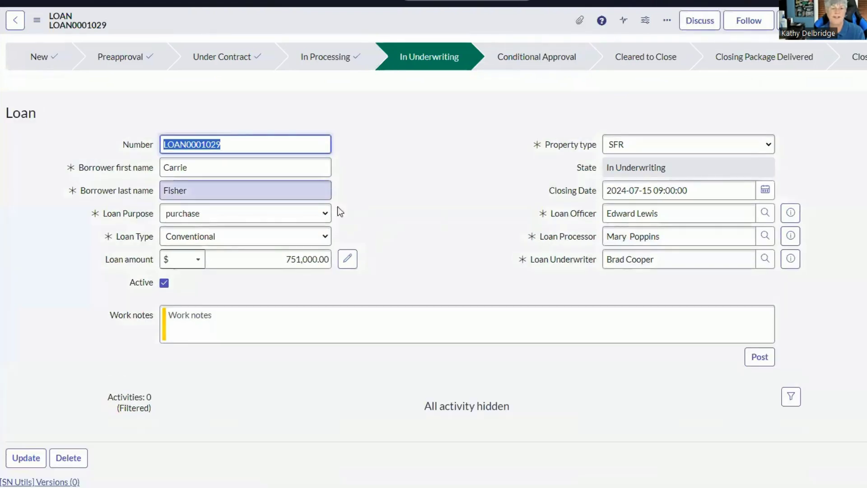
pyautogui.scroll(-1, 450, 245)
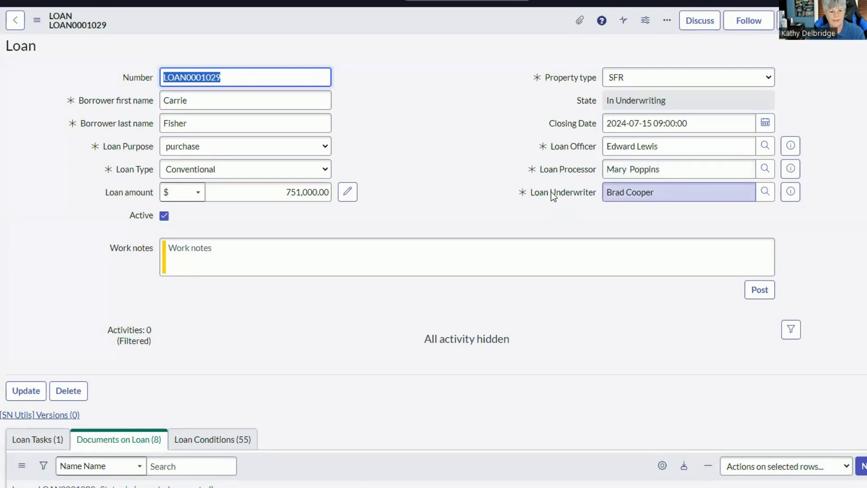
pyautogui.scroll(-5, 437, 250)
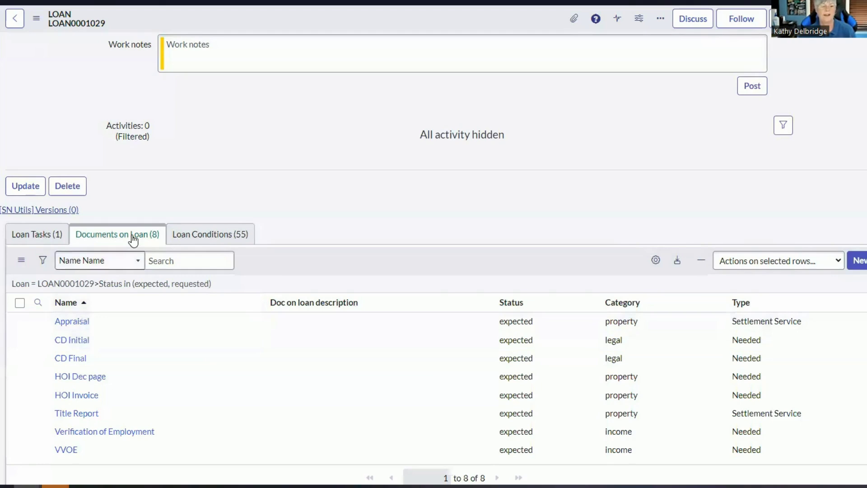
# - Review the loan's 55 conditions, then return to the Conditional Approval Loans list
pyautogui.click(202, 238)
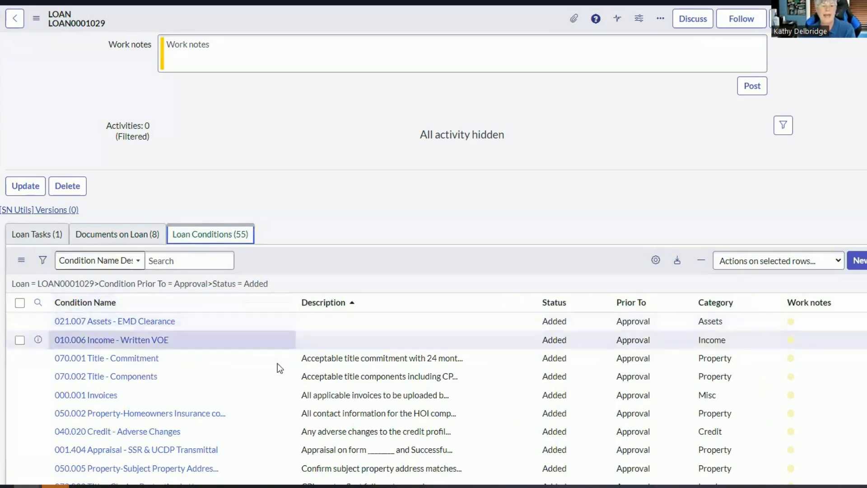
pyautogui.scroll(-3, 285, 397)
pyautogui.scroll(-2, 285, 398)
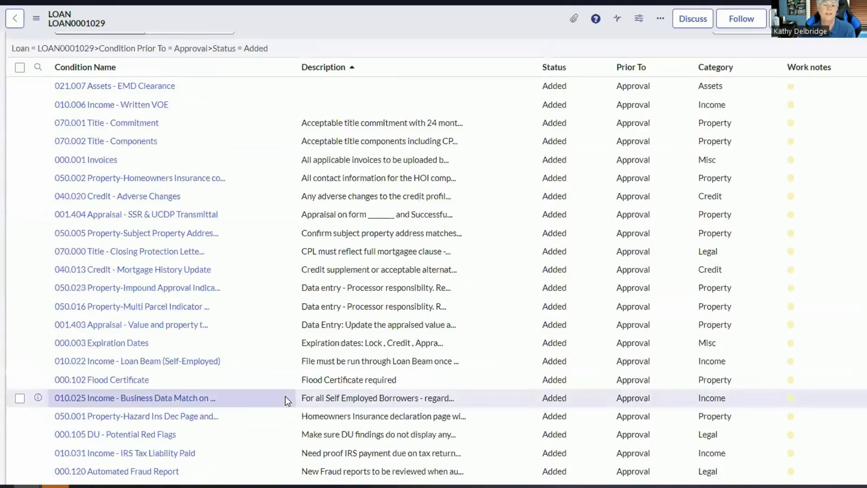
pyautogui.scroll(5, 285, 397)
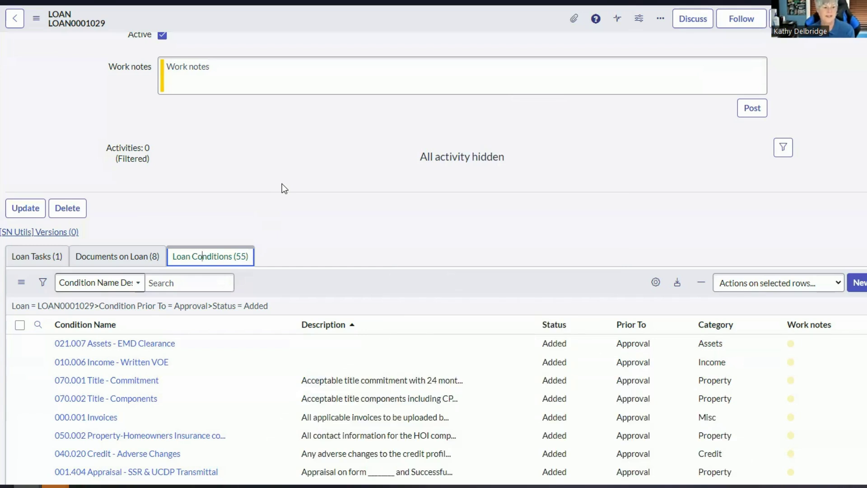
pyautogui.hotkey('alt', 'Left')
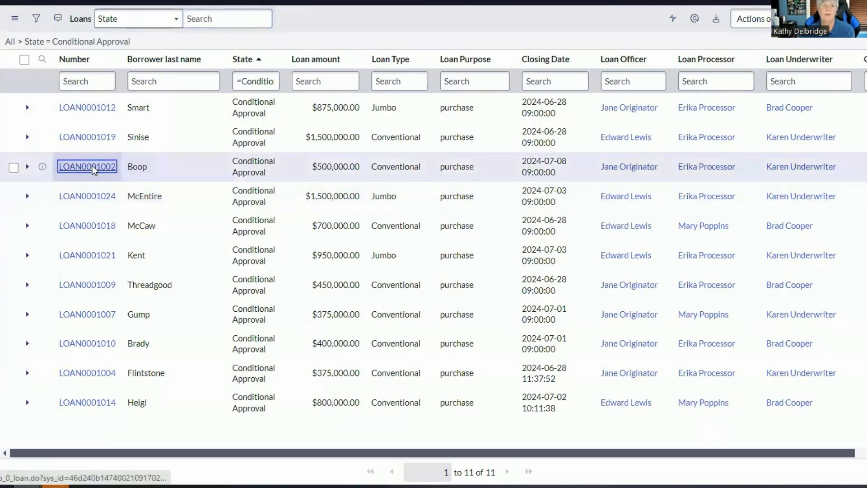
# - Open the $500,000 conditionally approved loan and review its four documents and three conditions
pyautogui.click(92, 166)
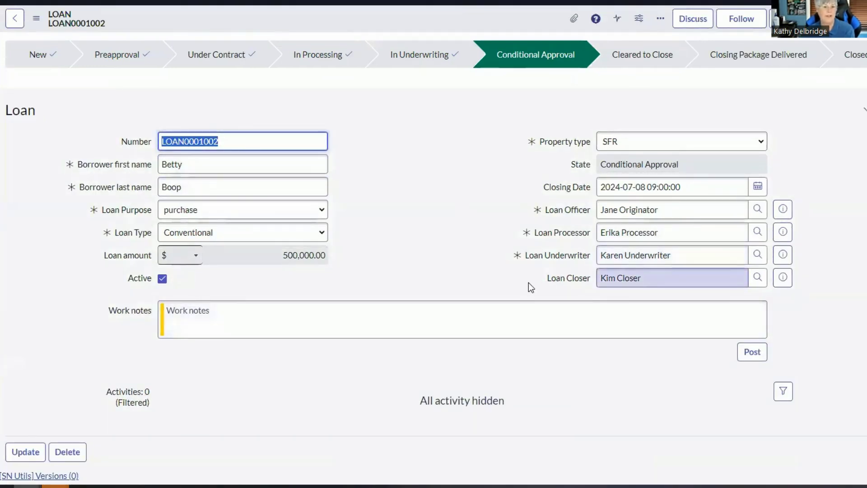
pyautogui.scroll(-3, 493, 349)
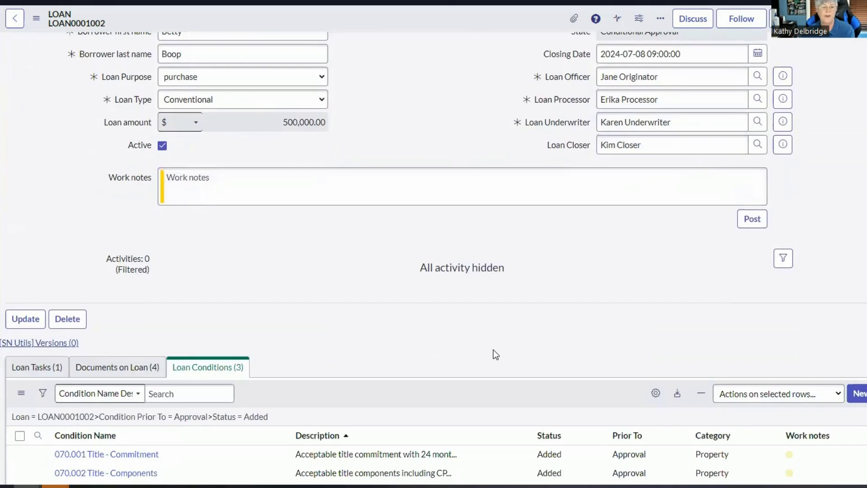
pyautogui.scroll(-2, 493, 350)
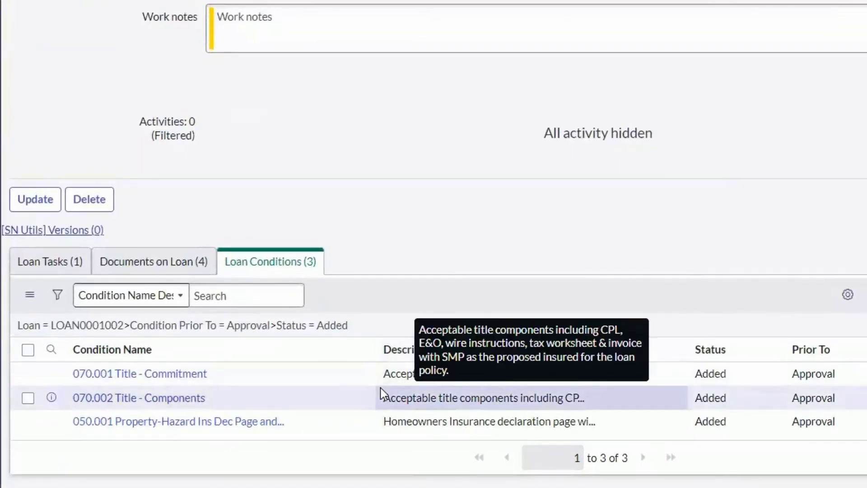
pyautogui.click(144, 262)
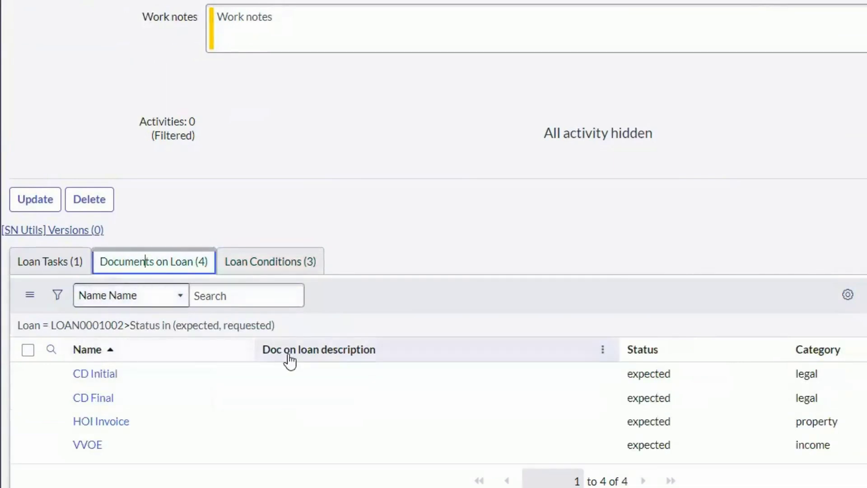
pyautogui.click(263, 262)
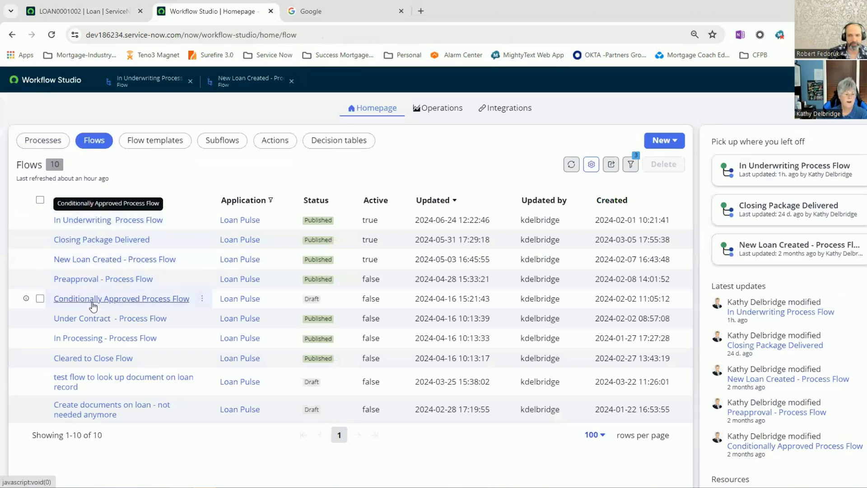
# - Open the Conditionally Approved Process Flow in the flow builder and scroll through its actions
pyautogui.click(94, 301)
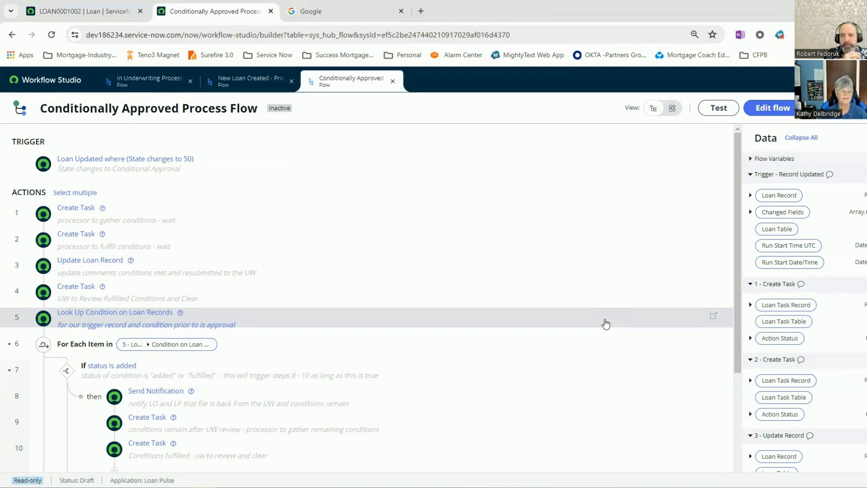
pyautogui.scroll(-1, 606, 323)
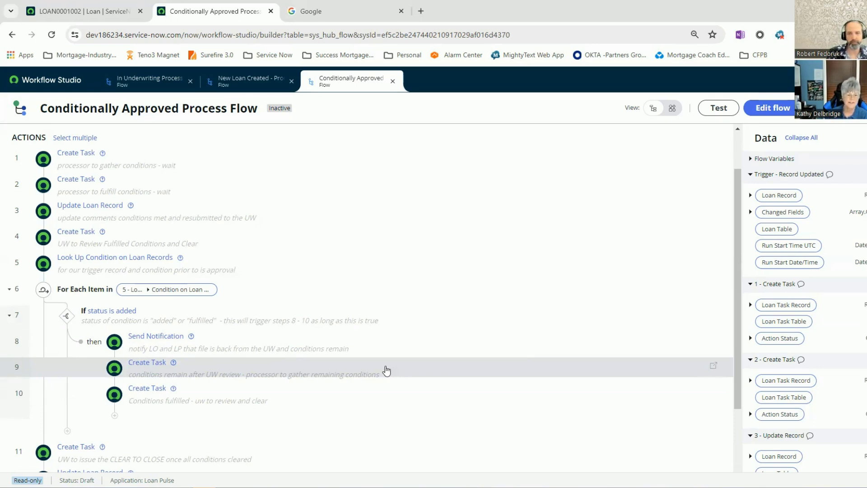
pyautogui.hotkey('alt', 'Tab')
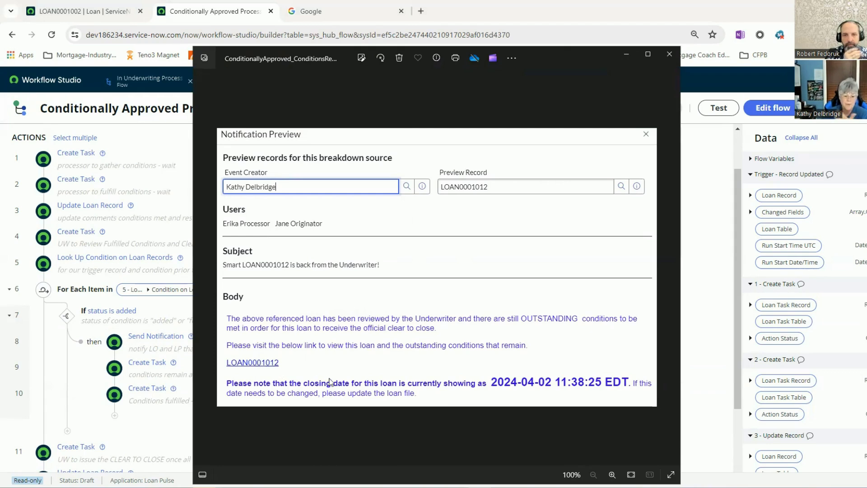
pyautogui.click(627, 58)
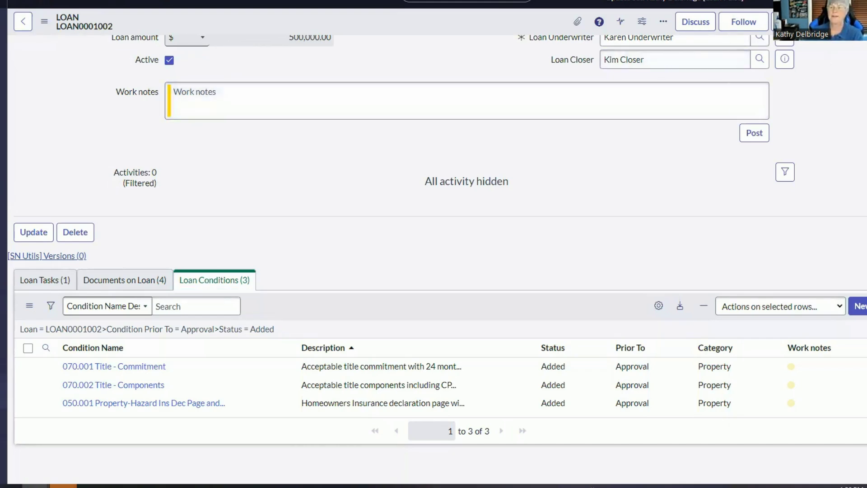
# - Open the account menu to switch users
pyautogui.click(848, 4)
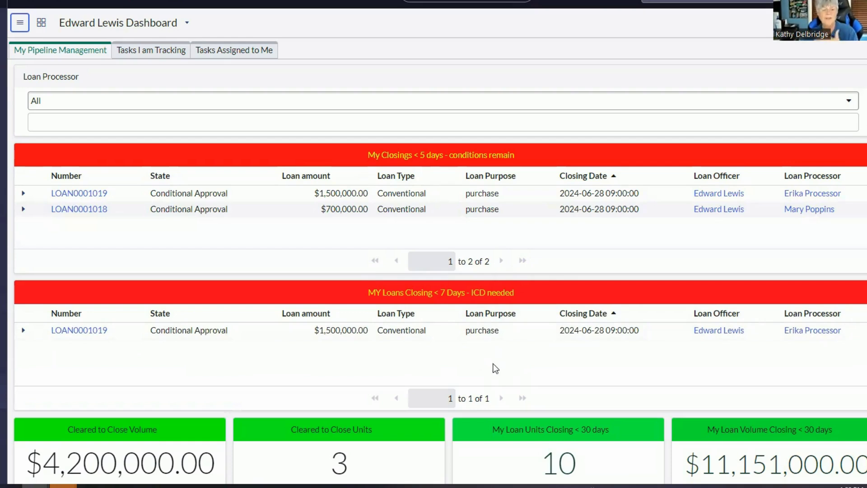
pyautogui.scroll(-4, 555, 364)
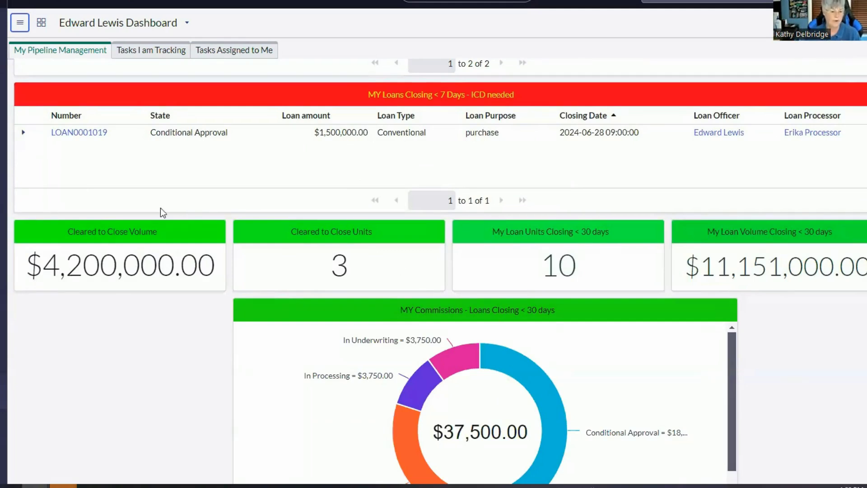
pyautogui.moveTo(93, 273)
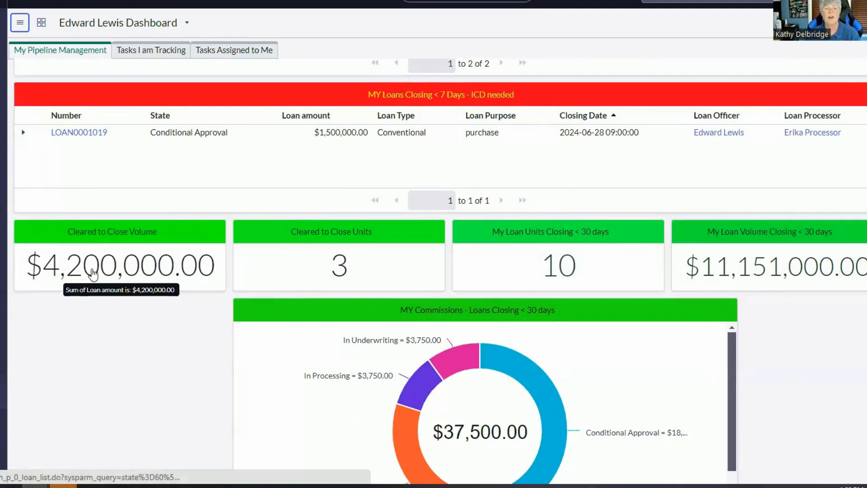
pyautogui.moveTo(550, 271)
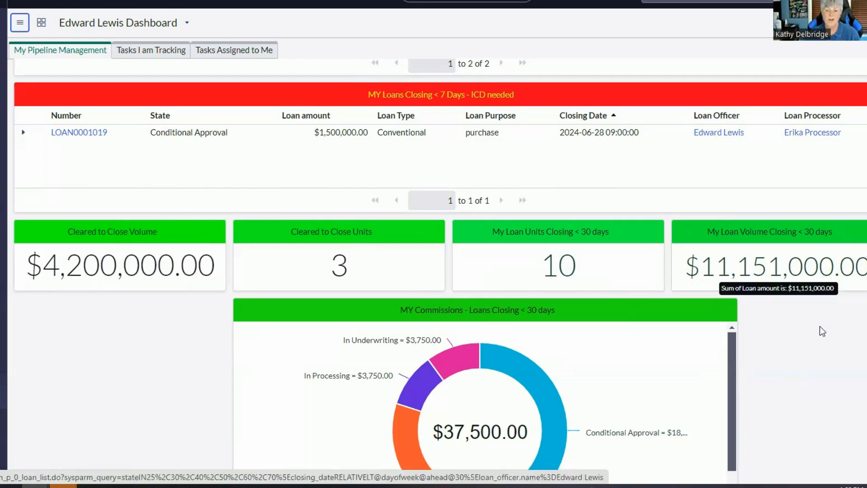
pyautogui.scroll(-3, 827, 381)
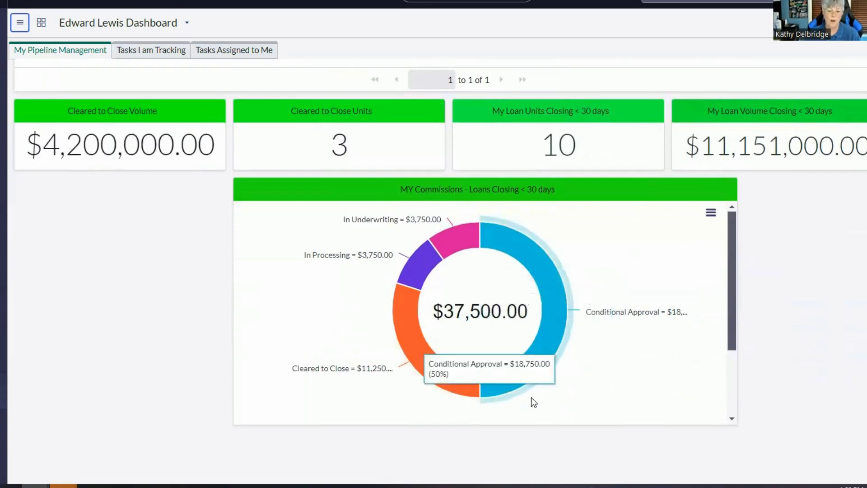
pyautogui.scroll(7, 400, 306)
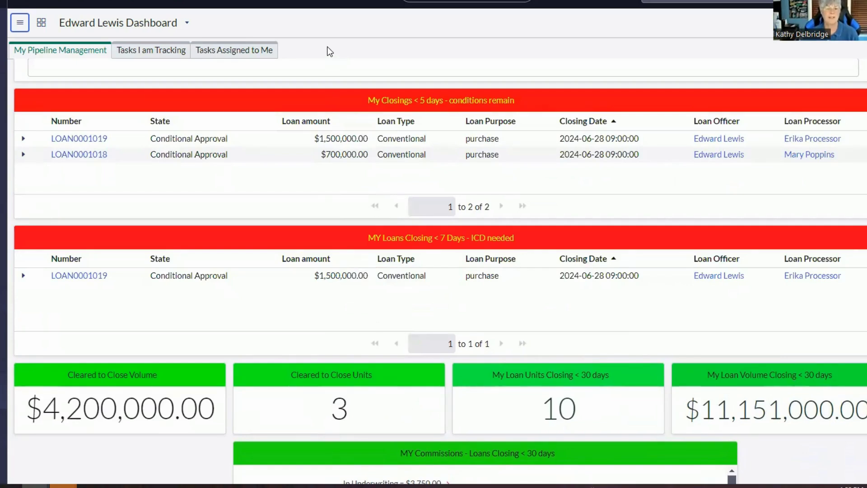
# - Review tracked tasks LOANTSK0001491 and LOANTSK0001492, then list the three assigned Pull Credit tasks
pyautogui.click(163, 51)
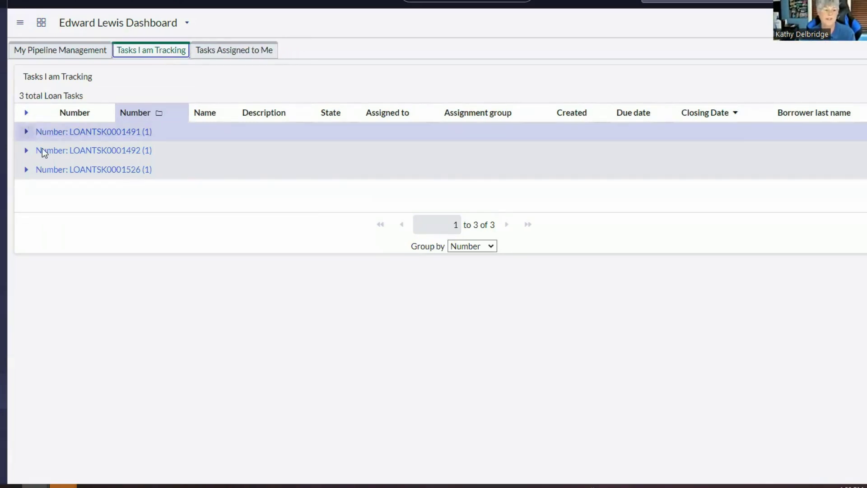
pyautogui.click(27, 132)
pyautogui.click(25, 177)
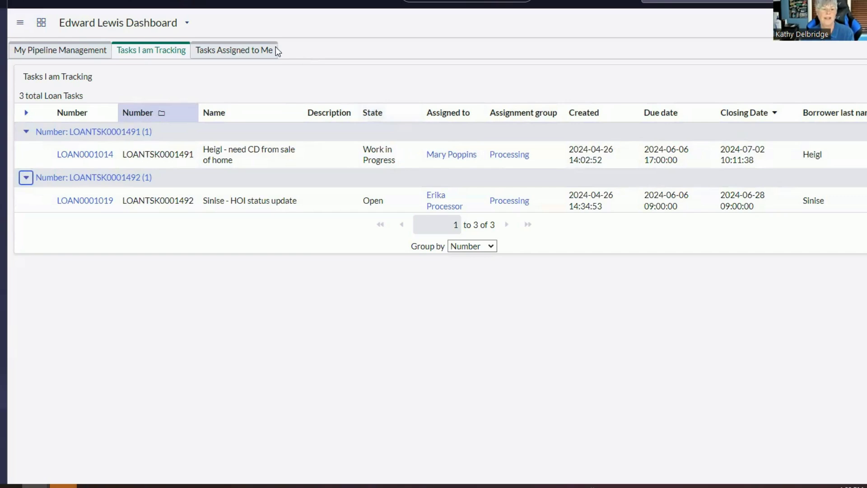
pyautogui.click(240, 53)
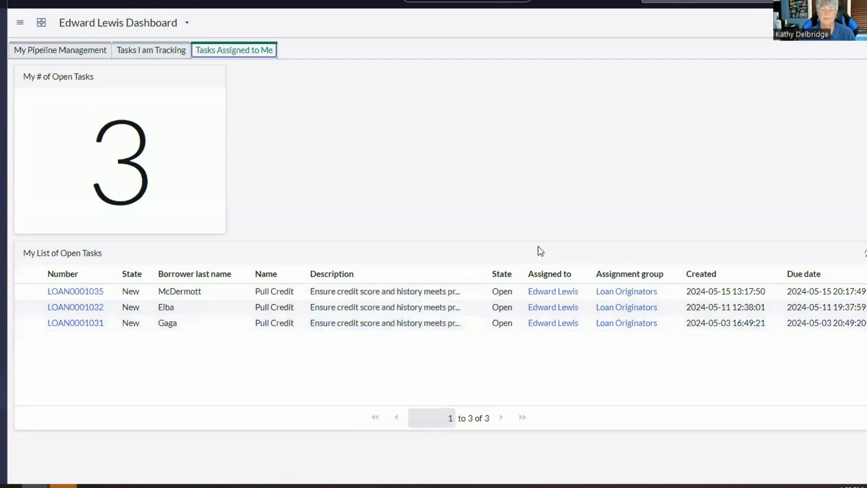
# - Return to My Pipeline Management and scroll to the $37,500 MY Commissions donut chart
pyautogui.click(71, 50)
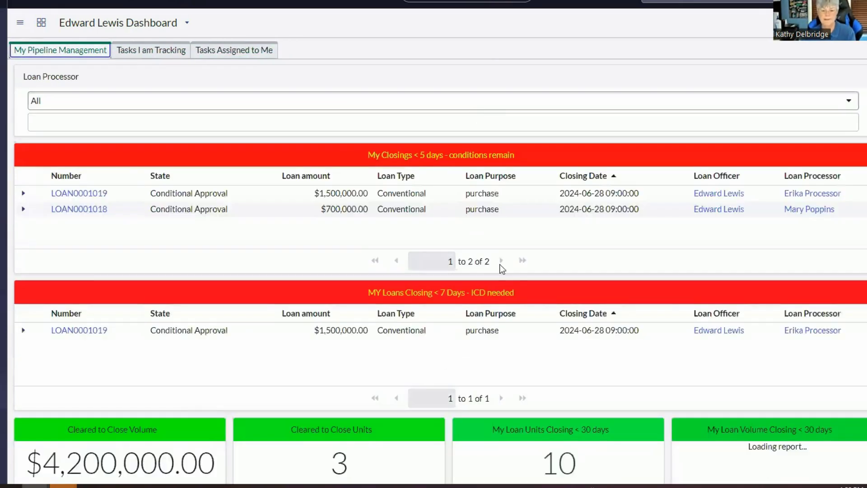
pyautogui.scroll(-4, 500, 266)
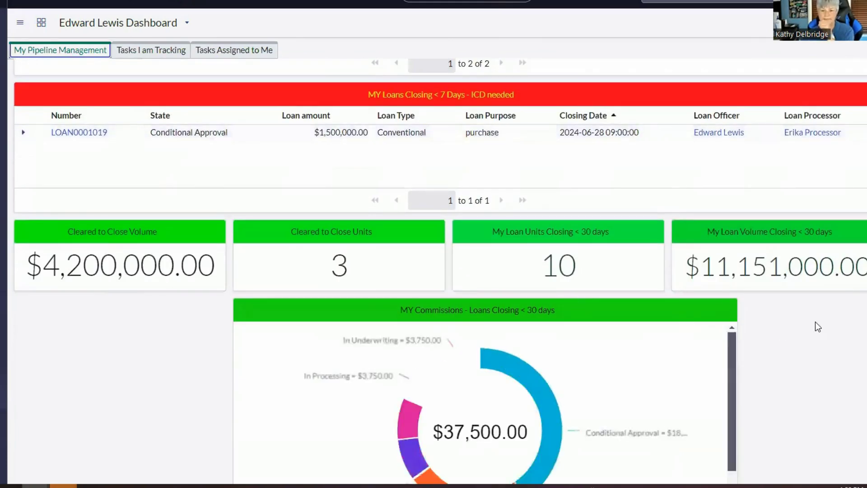
pyautogui.scroll(3, 816, 324)
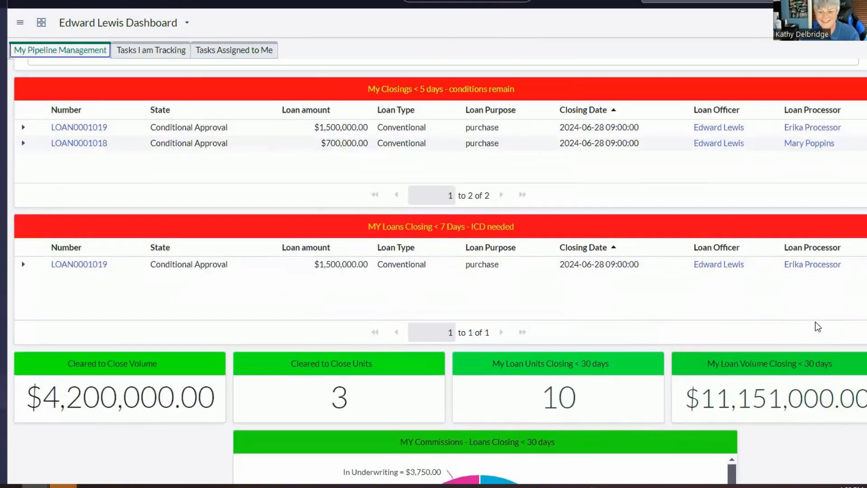
pyautogui.scroll(-1, 816, 323)
pyautogui.scroll(-5, 816, 322)
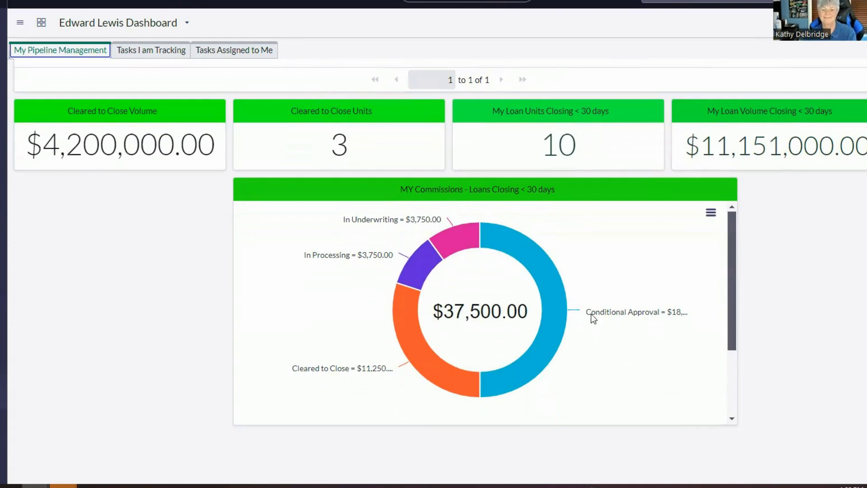
# - Impersonate the loan processor chosen from the recent impersonations list
pyautogui.click(852, 23)
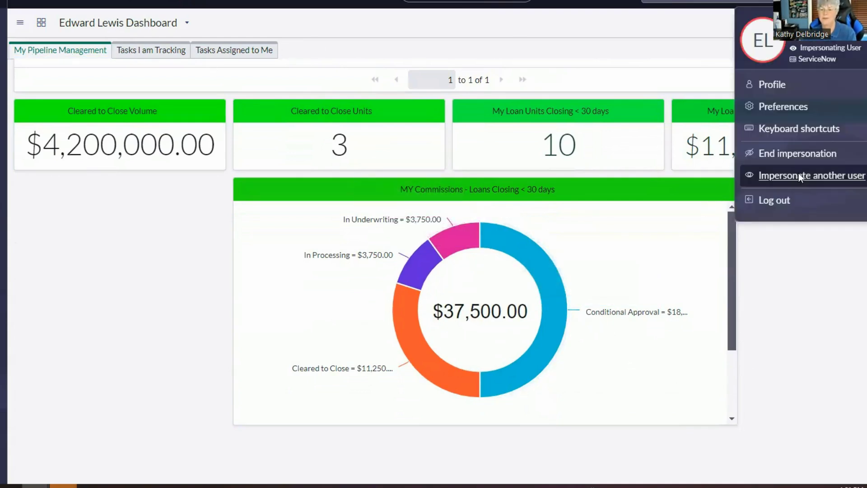
pyautogui.click(799, 175)
pyautogui.click(265, 248)
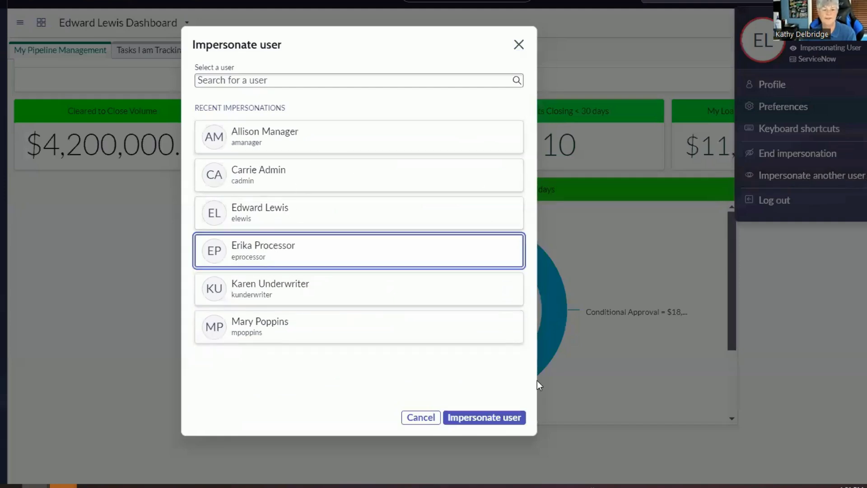
pyautogui.click(501, 423)
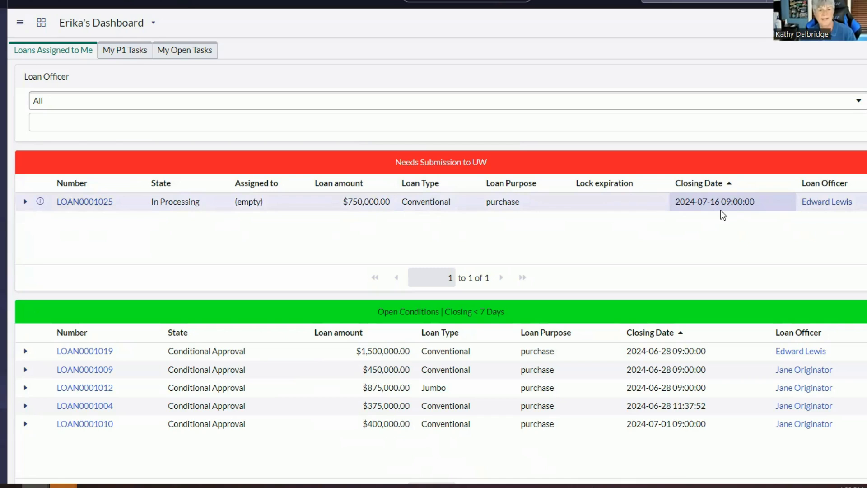
pyautogui.scroll(-3, 677, 375)
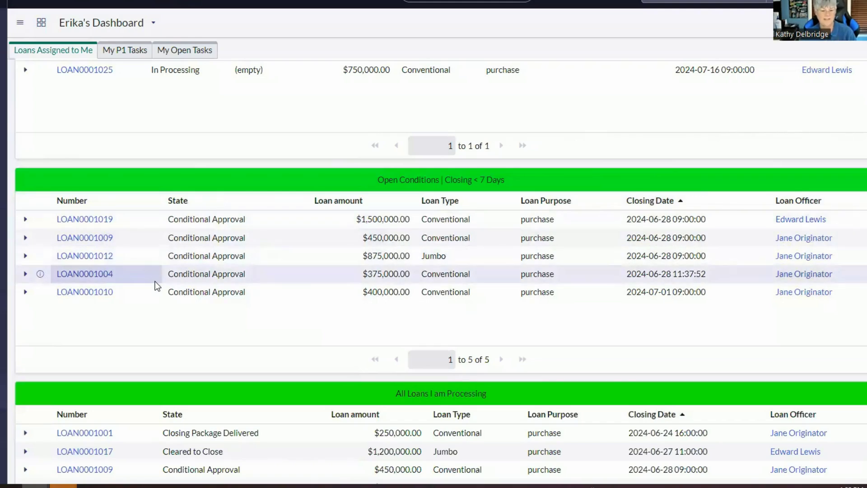
pyautogui.scroll(-4, 471, 419)
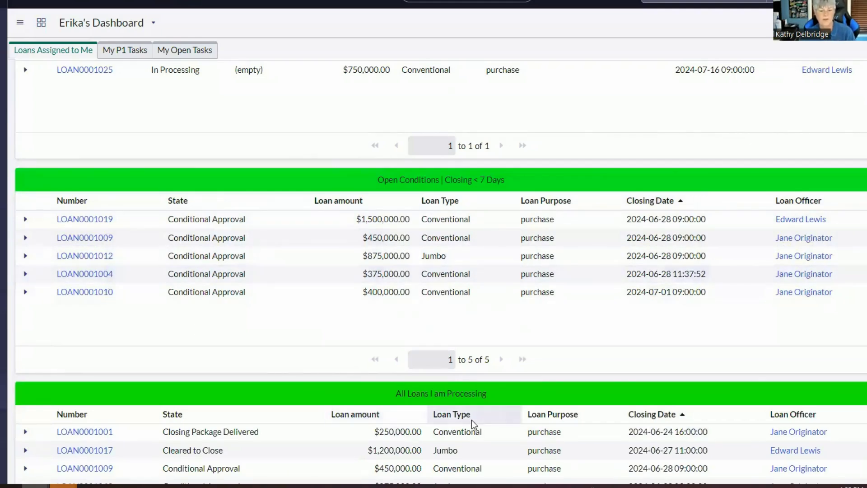
pyautogui.scroll(-4, 480, 410)
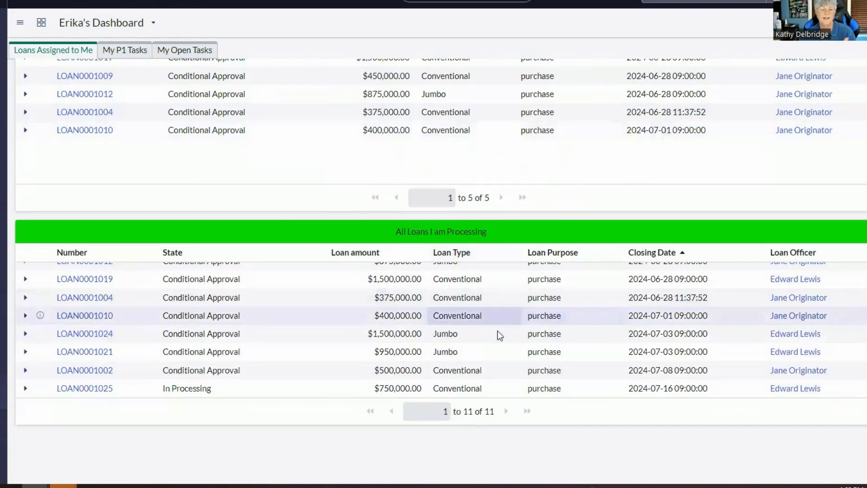
pyautogui.click(454, 323)
pyautogui.scroll(4, 454, 323)
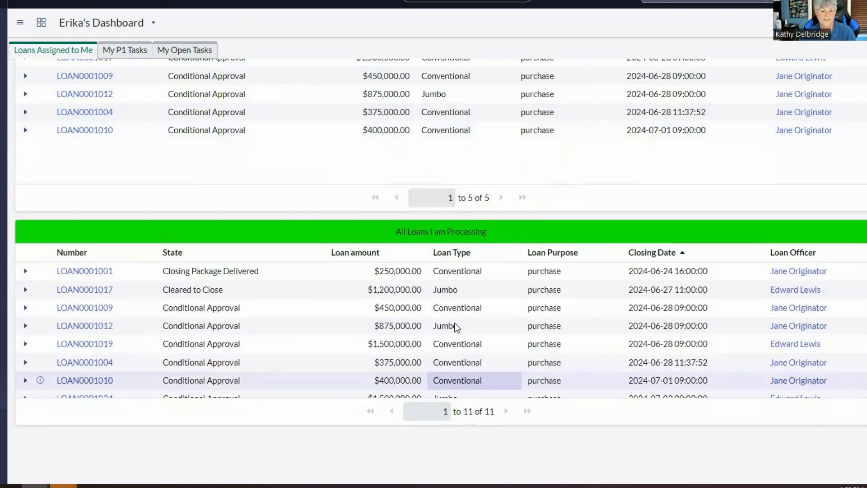
pyautogui.click(93, 52)
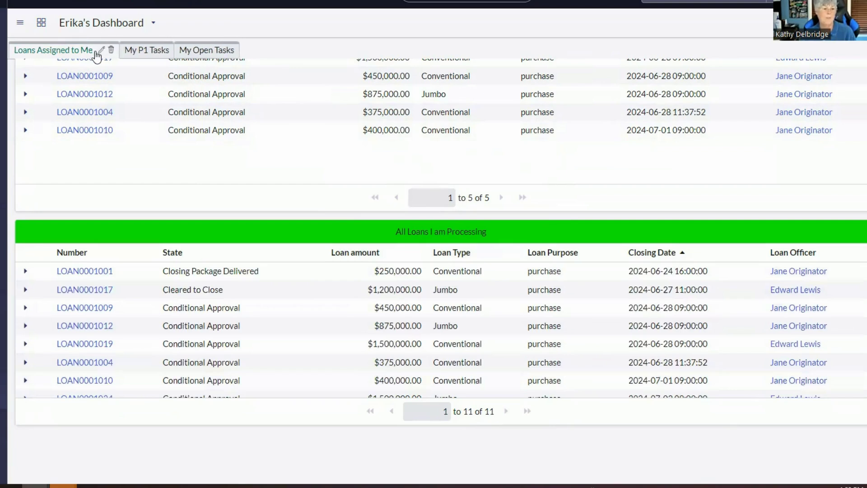
# - View the processor's P1 tasks, then the nine open tasks under My Open Tasks
pyautogui.click(129, 52)
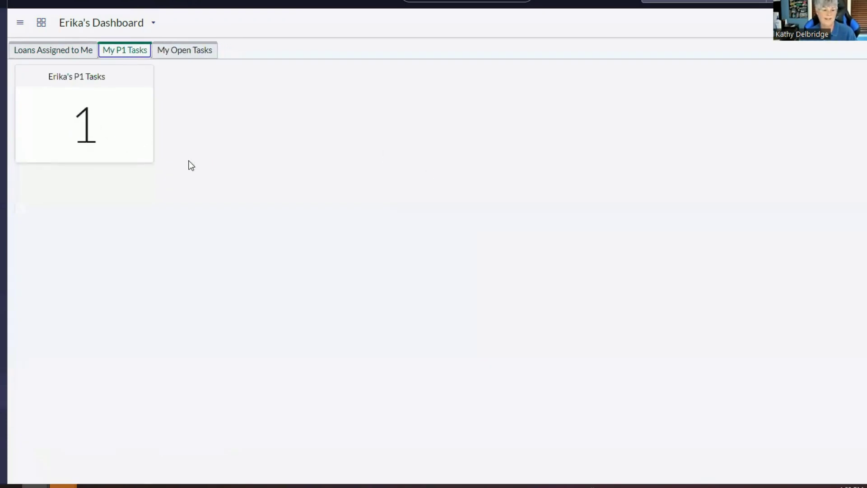
pyautogui.click(189, 51)
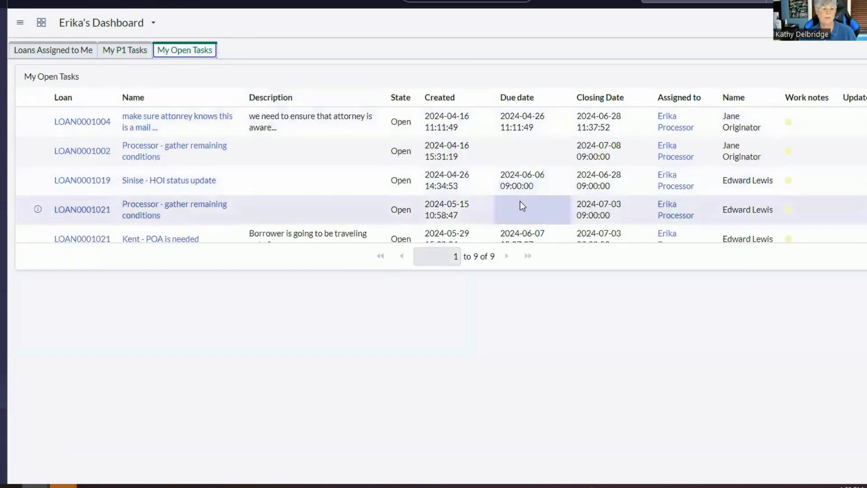
pyautogui.scroll(-3, 520, 203)
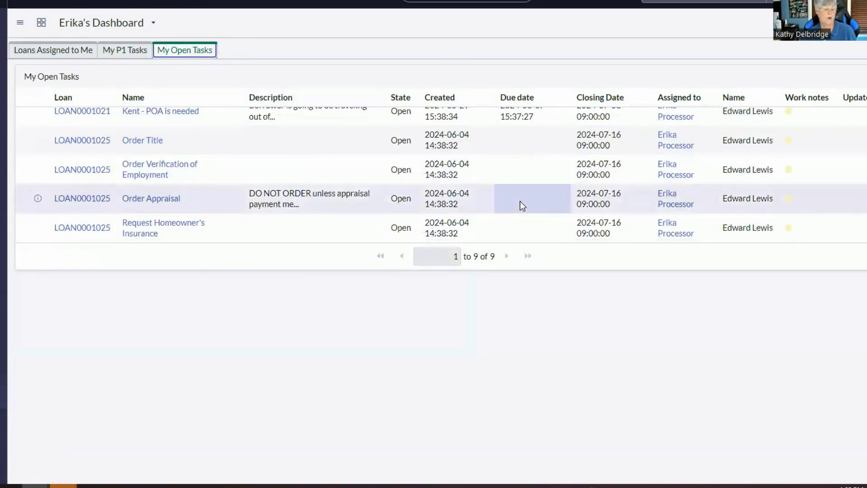
pyautogui.scroll(3, 520, 201)
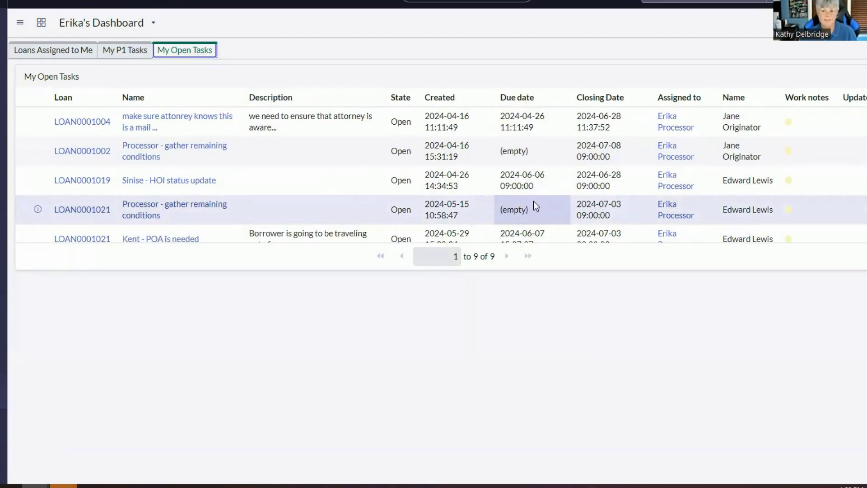
# - End the impersonation session from the user account menu
pyautogui.click(855, 23)
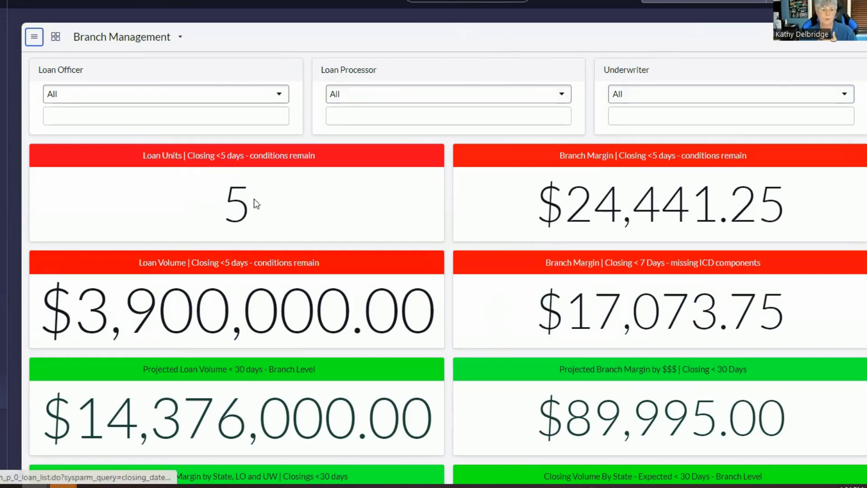
pyautogui.moveTo(188, 319)
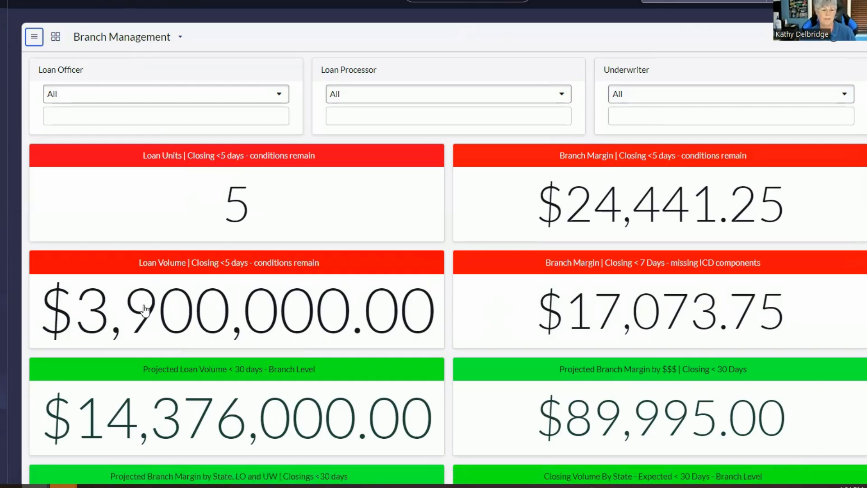
pyautogui.moveTo(144, 310)
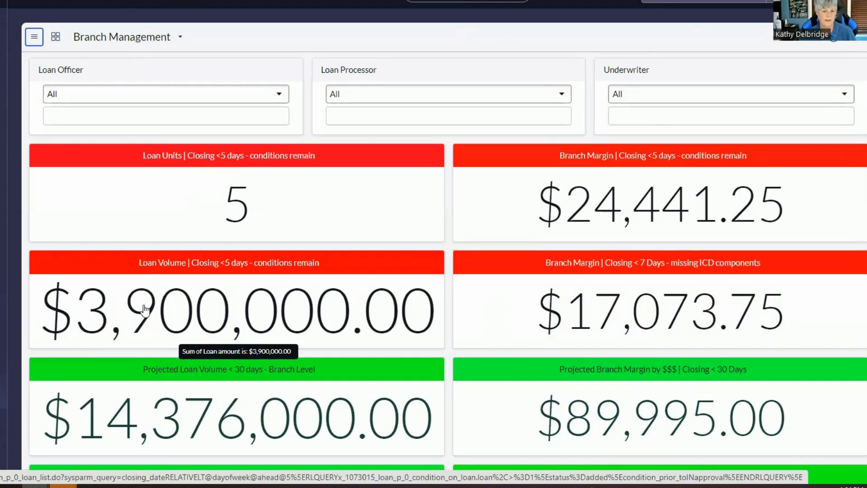
# - Check the Branch Management tiles: 5 loans closing within 5 days, $3,900,000 volume, $24,441.25 margin
pyautogui.moveTo(627, 216)
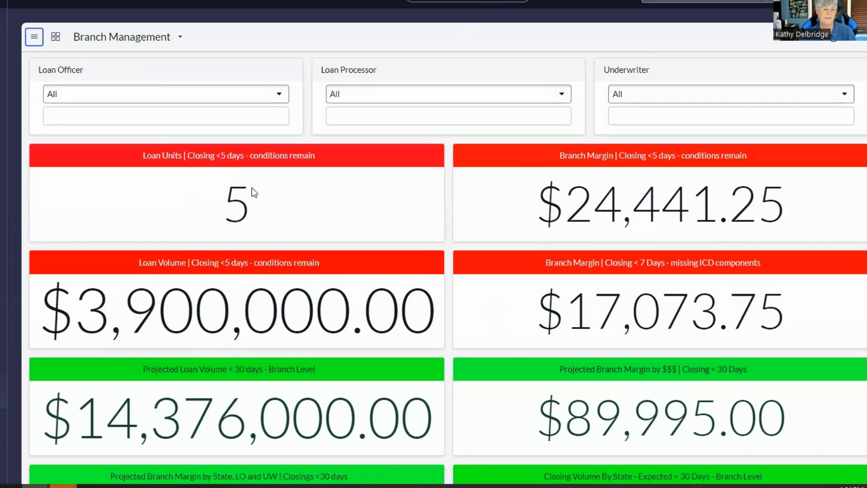
pyautogui.moveTo(241, 203)
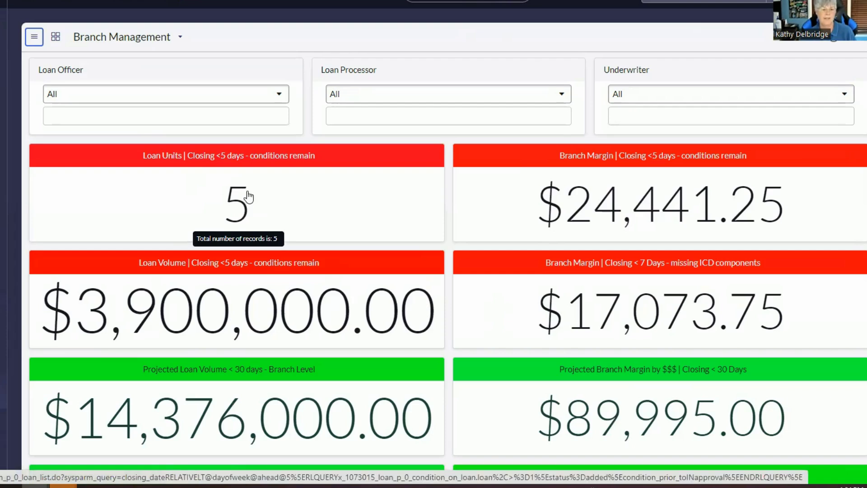
pyautogui.moveTo(563, 206)
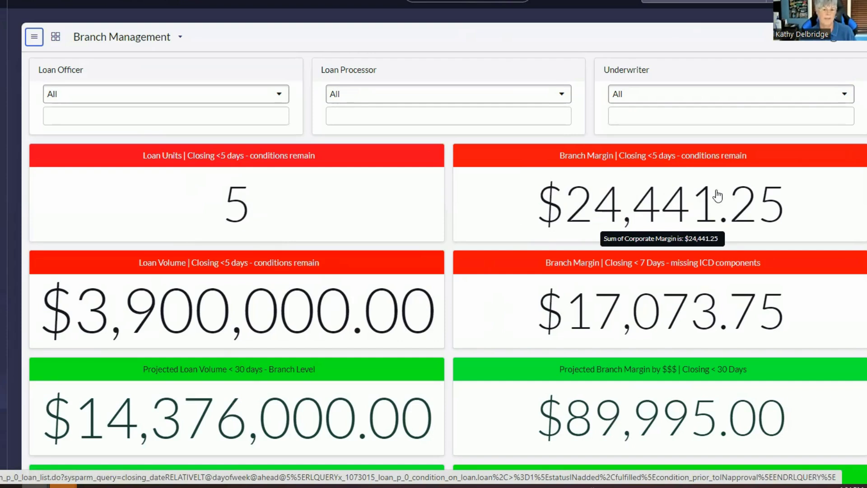
pyautogui.moveTo(664, 319)
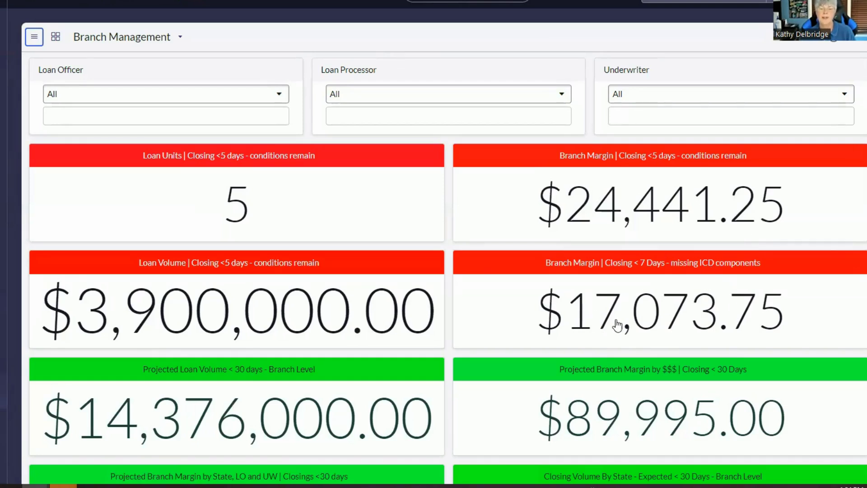
pyautogui.moveTo(619, 323)
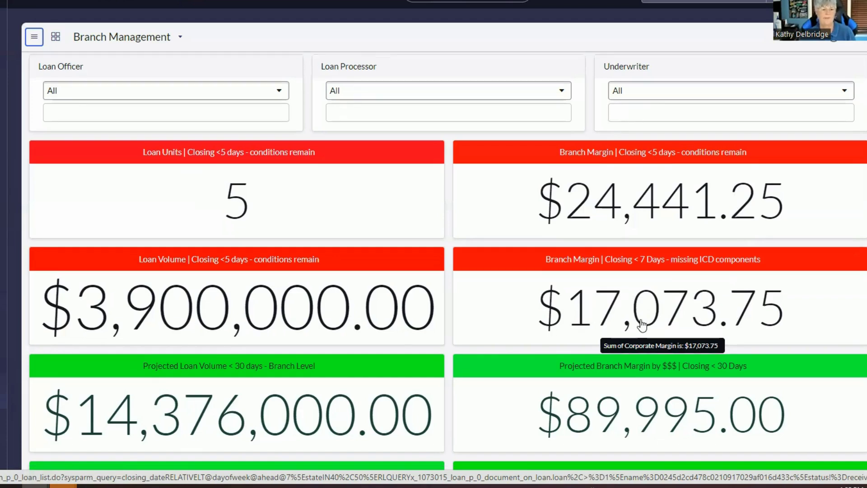
# - Review the donut charts: $14,376,000 projected volume, $89,995 margin, Conditional Approval at $52,801.25
pyautogui.scroll(-4, 634, 311)
pyautogui.scroll(-2, 641, 319)
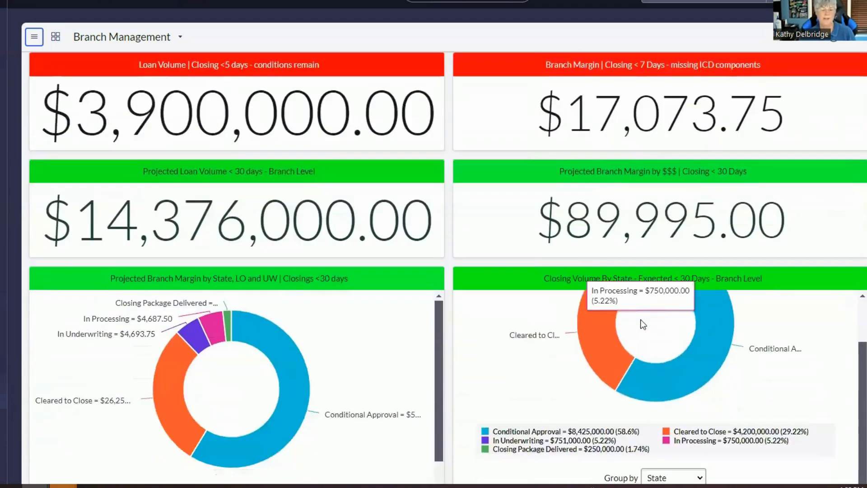
pyautogui.scroll(3, 440, 268)
pyautogui.scroll(-1, 411, 275)
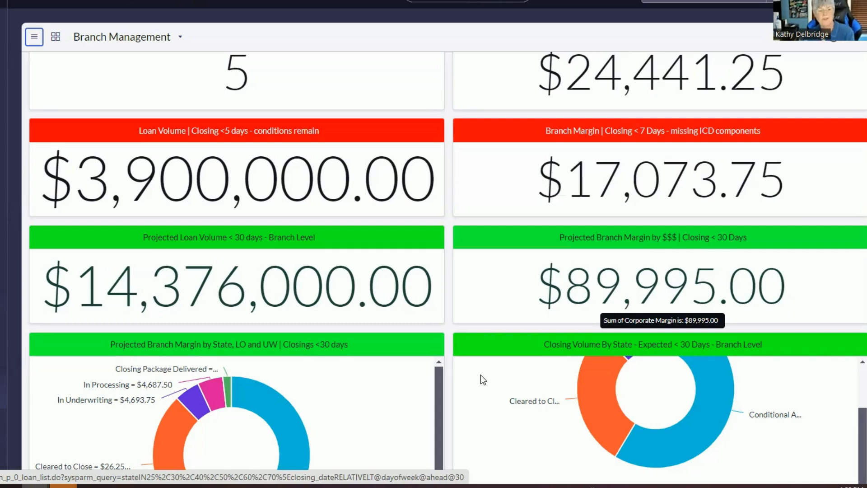
pyautogui.scroll(-3, 480, 373)
pyautogui.scroll(-5, 381, 309)
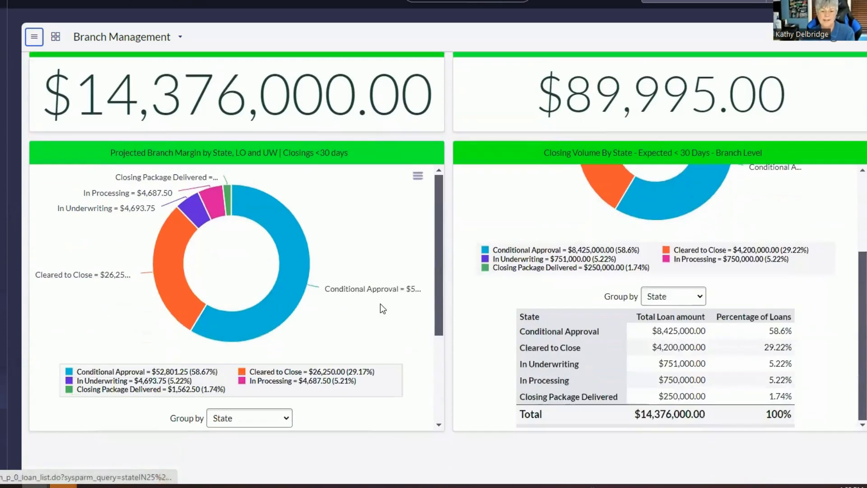
pyautogui.scroll(3, 531, 321)
pyautogui.scroll(2, 530, 321)
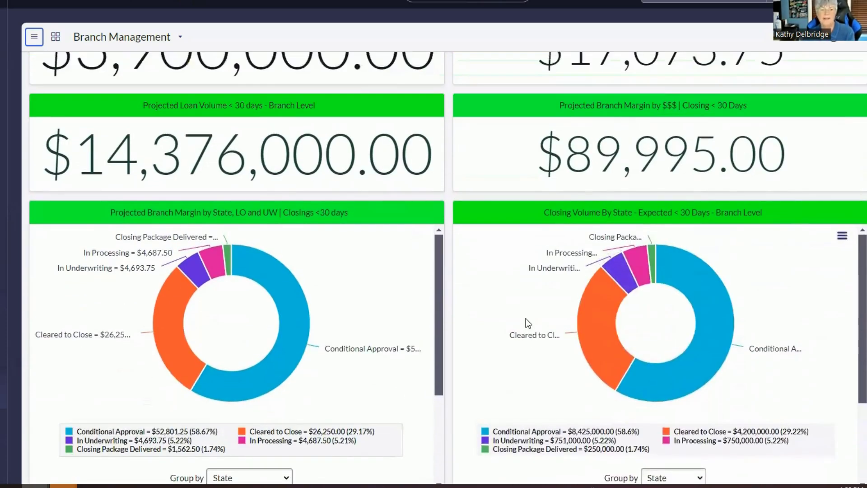
pyautogui.moveTo(304, 262)
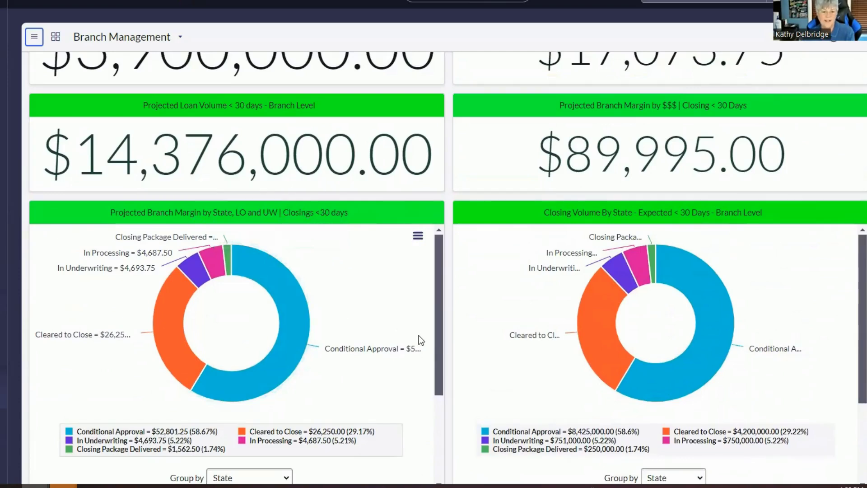
pyautogui.moveTo(299, 339)
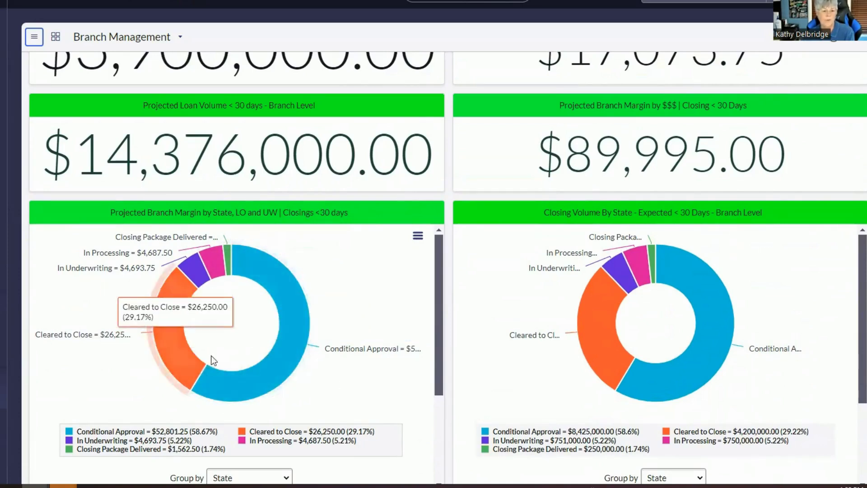
pyautogui.moveTo(233, 270)
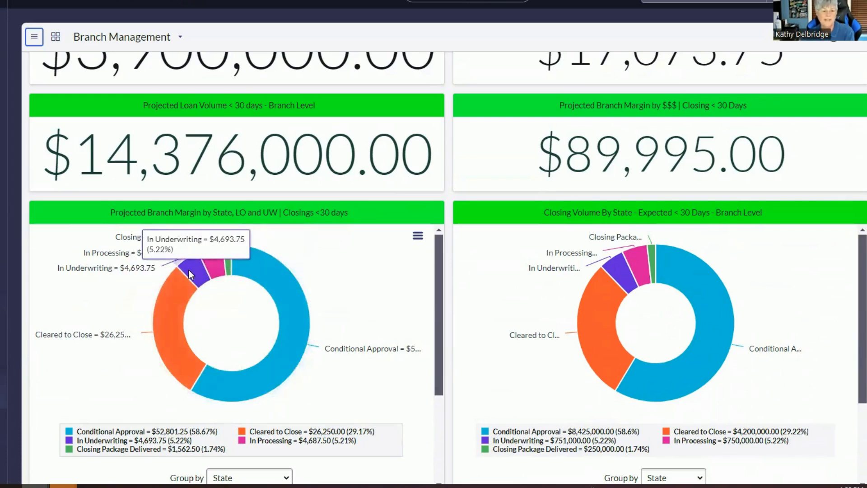
pyautogui.moveTo(298, 359)
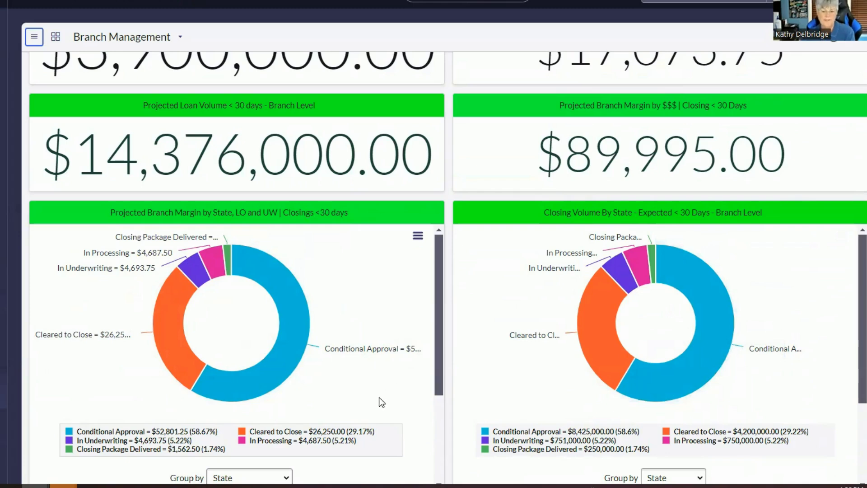
# - Group the margin donut by Loan Underwriter and the closing volume donut by Loan Officer ($11,151,000 / $3,225,000)
pyautogui.click(287, 478)
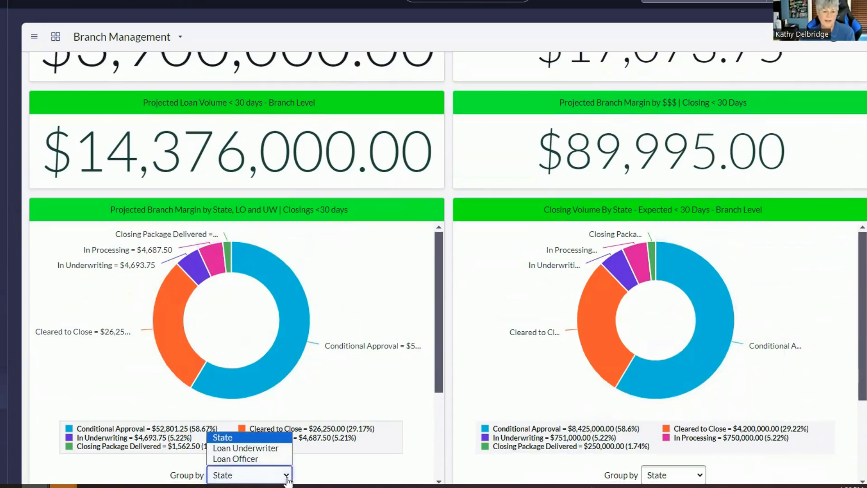
pyautogui.click(254, 448)
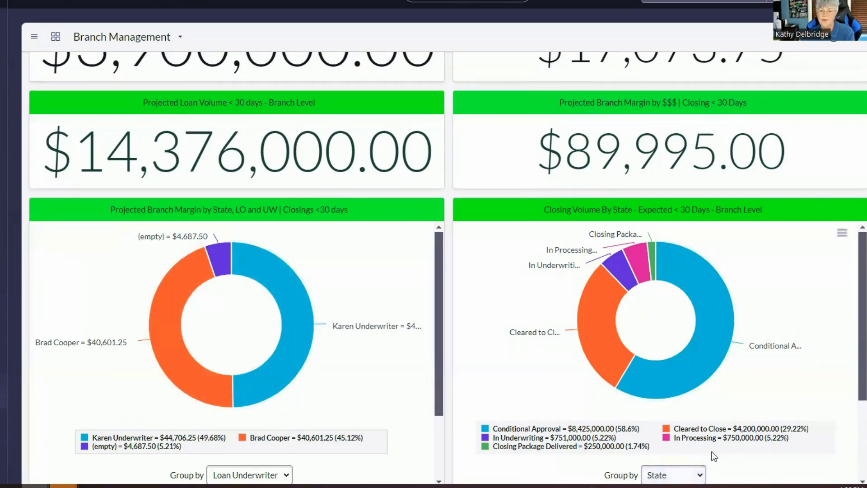
pyautogui.click(691, 474)
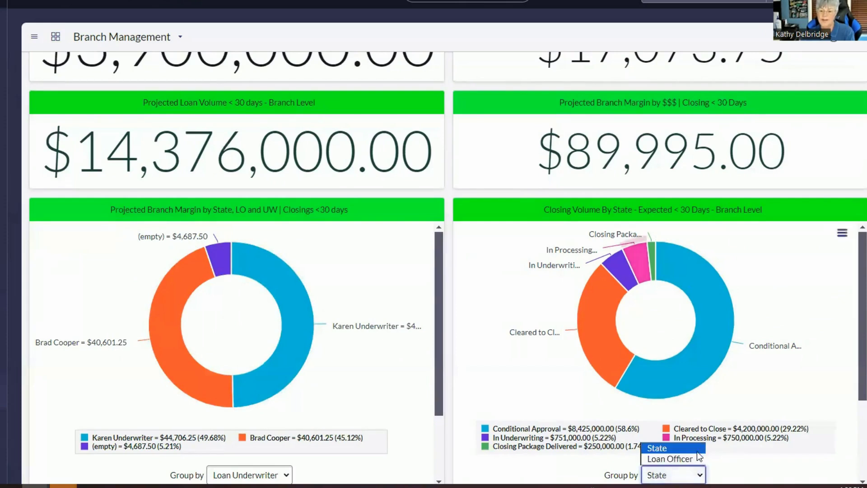
pyautogui.click(687, 457)
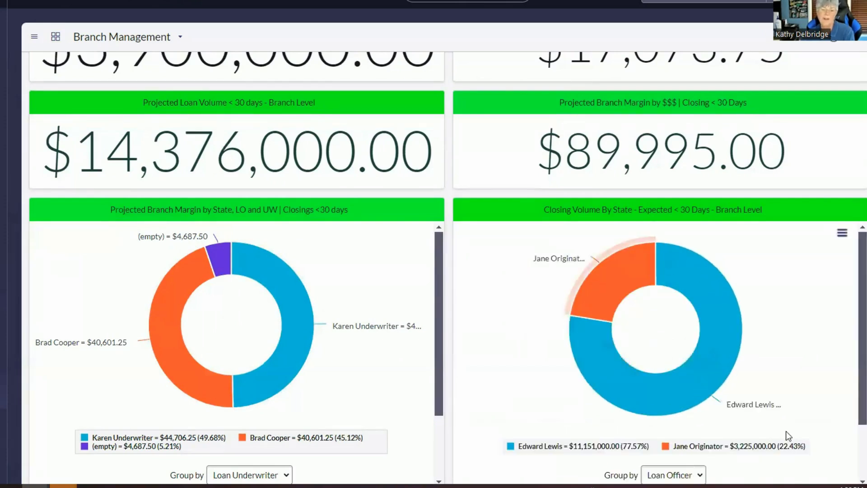
pyautogui.moveTo(685, 402)
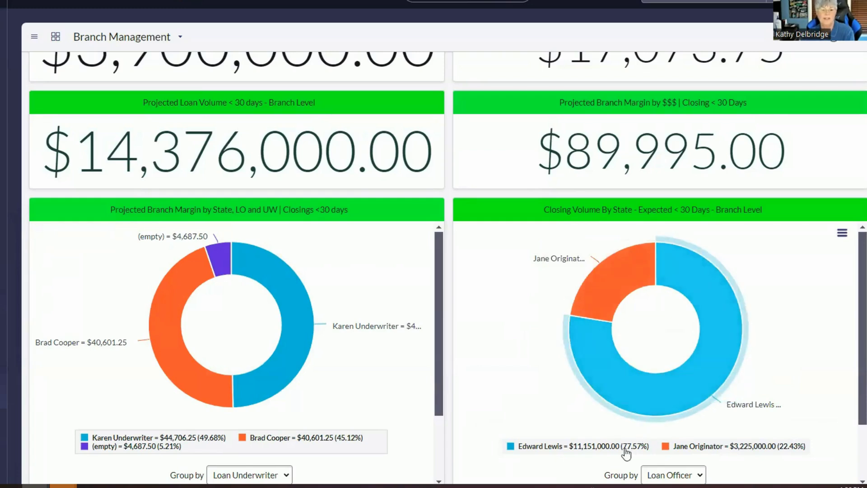
pyautogui.moveTo(722, 368)
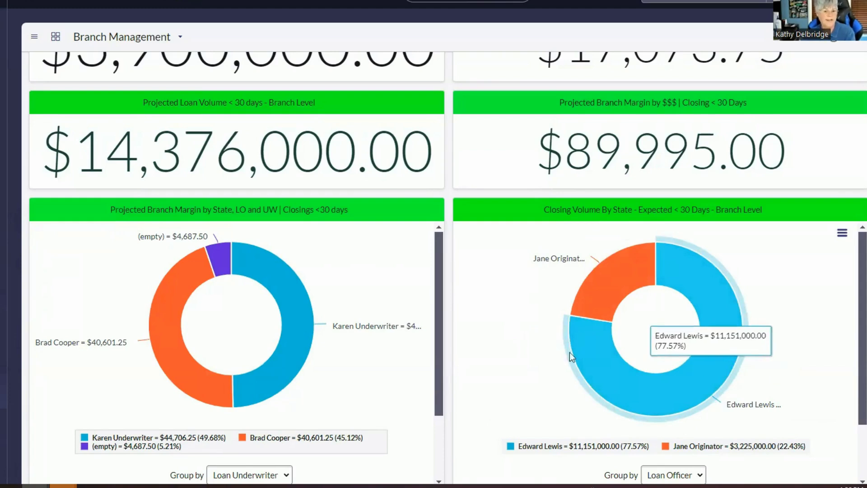